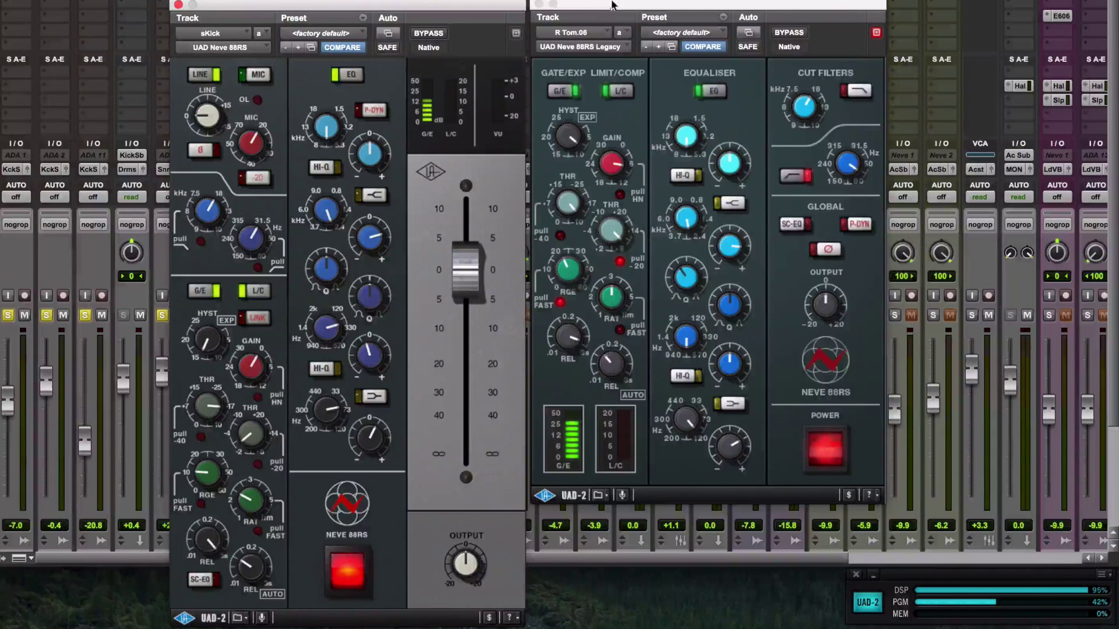
Position the R Tom.06 Neve 88RS Legacy window beside the sKick Neve 88RS window so both channel strips can be compared
drag(622, 8, 637, 7)
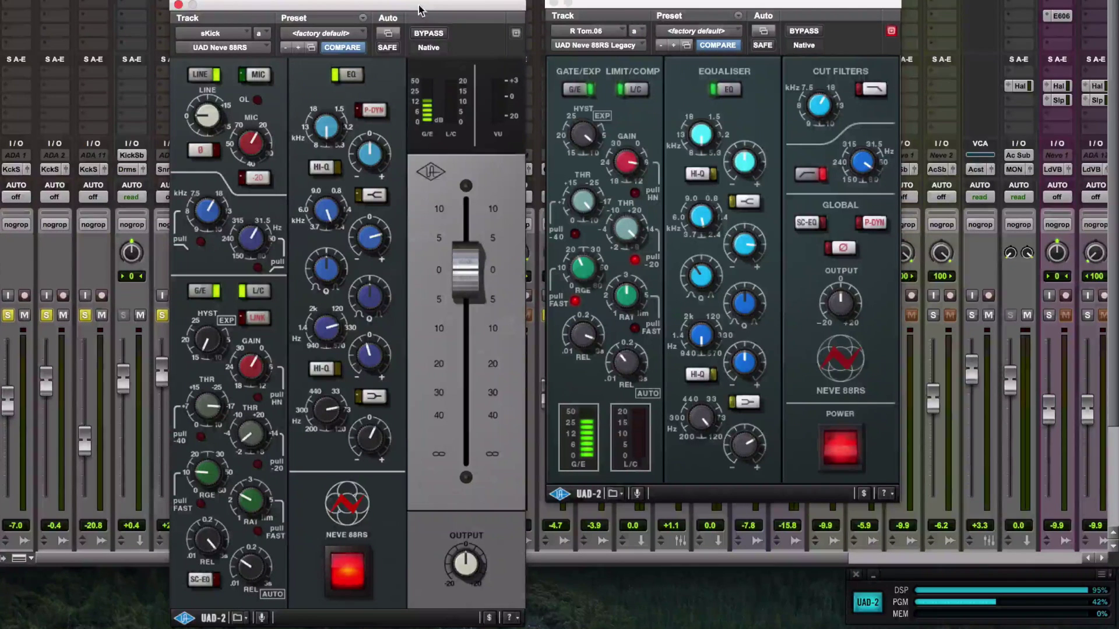
drag(421, 9, 417, 8)
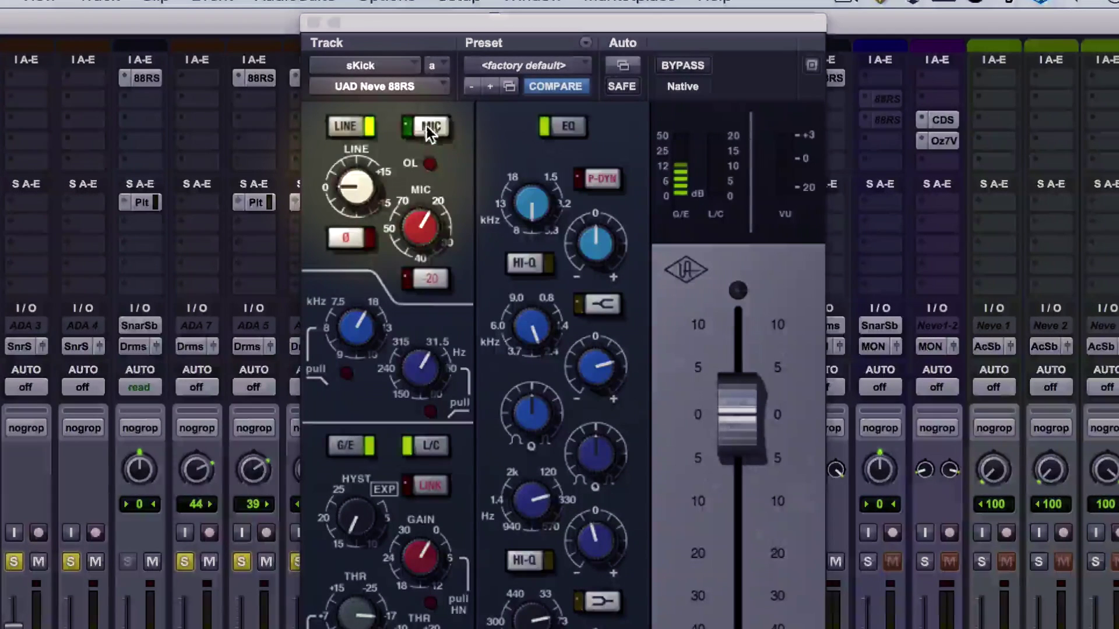
Switch the sKick channel strip's input to Mic and back to Line
click(428, 134)
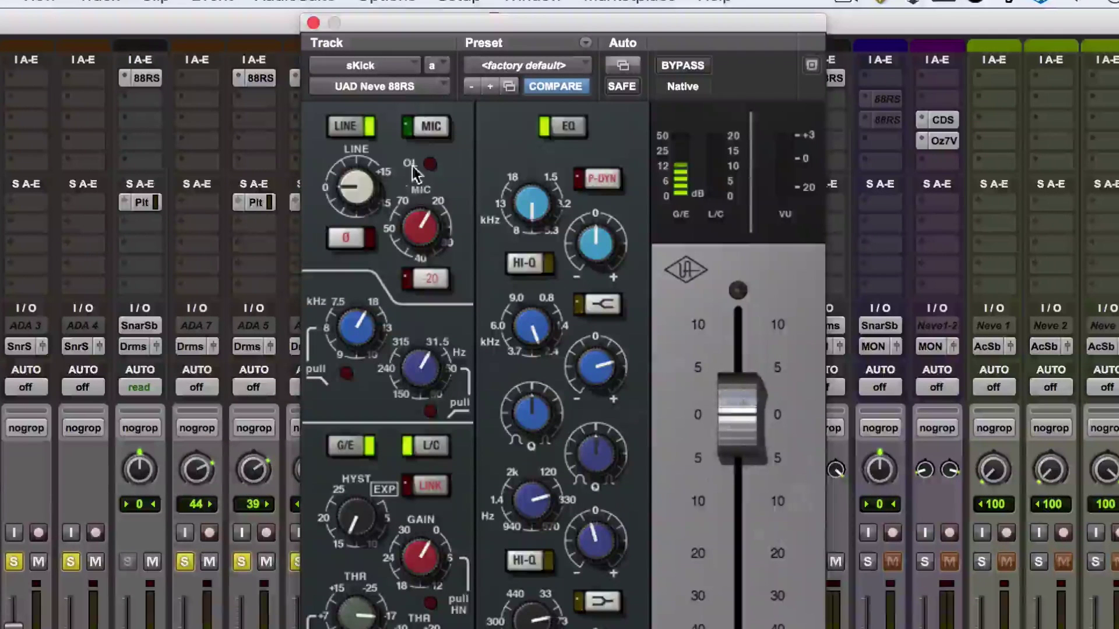
click(426, 126)
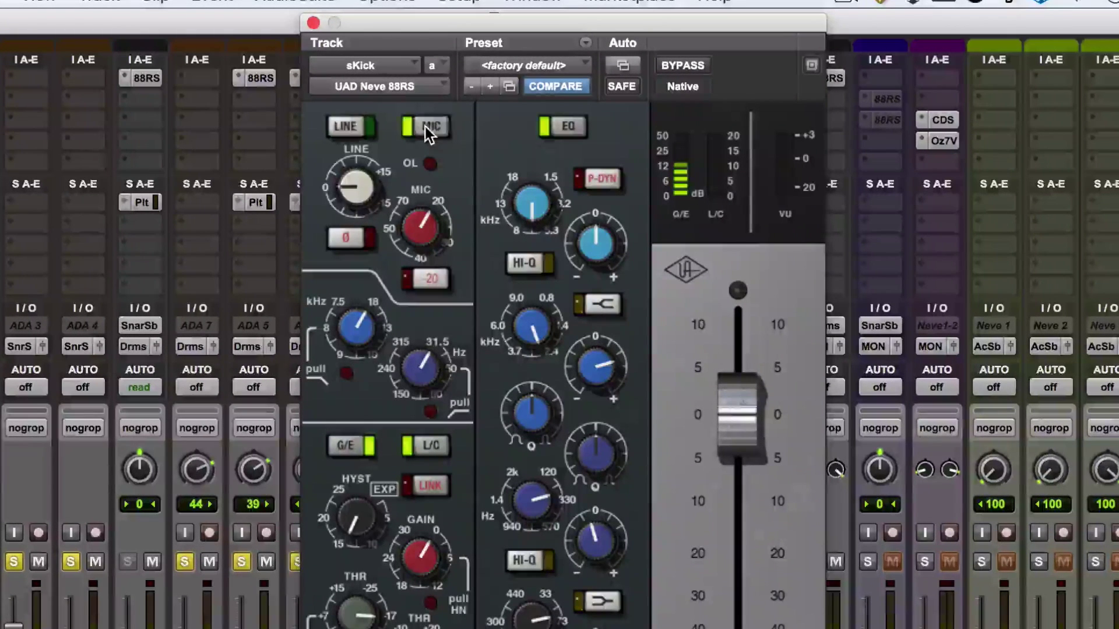
click(345, 129)
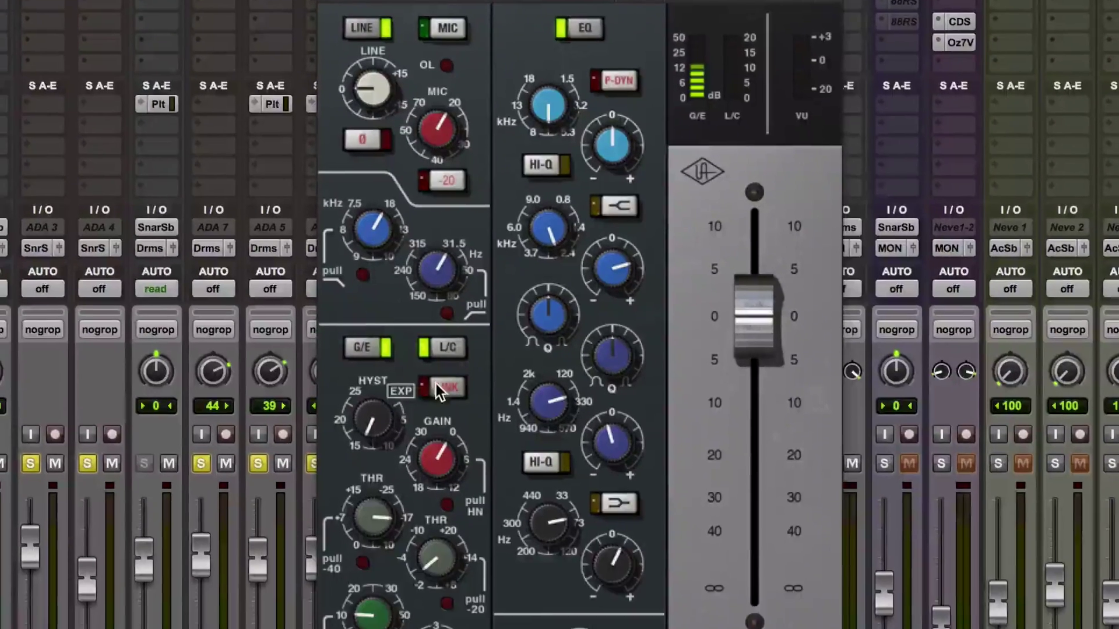
Toggle the gate/expander and the limiter/compressor sections off and back on in the sKick channel strip
click(365, 350)
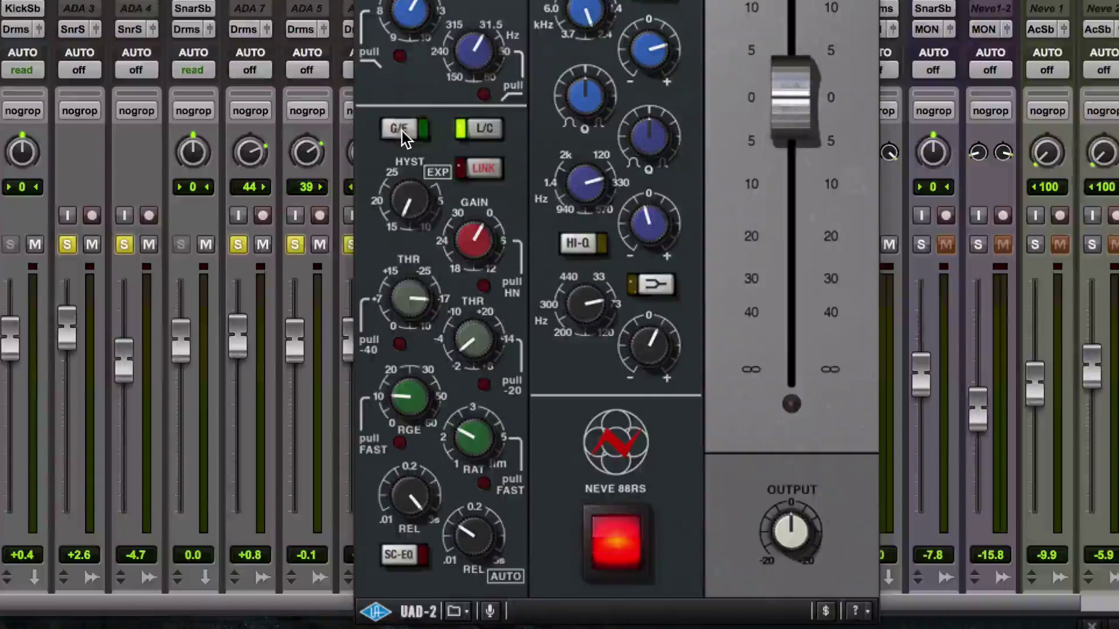
click(402, 131)
click(491, 129)
click(491, 128)
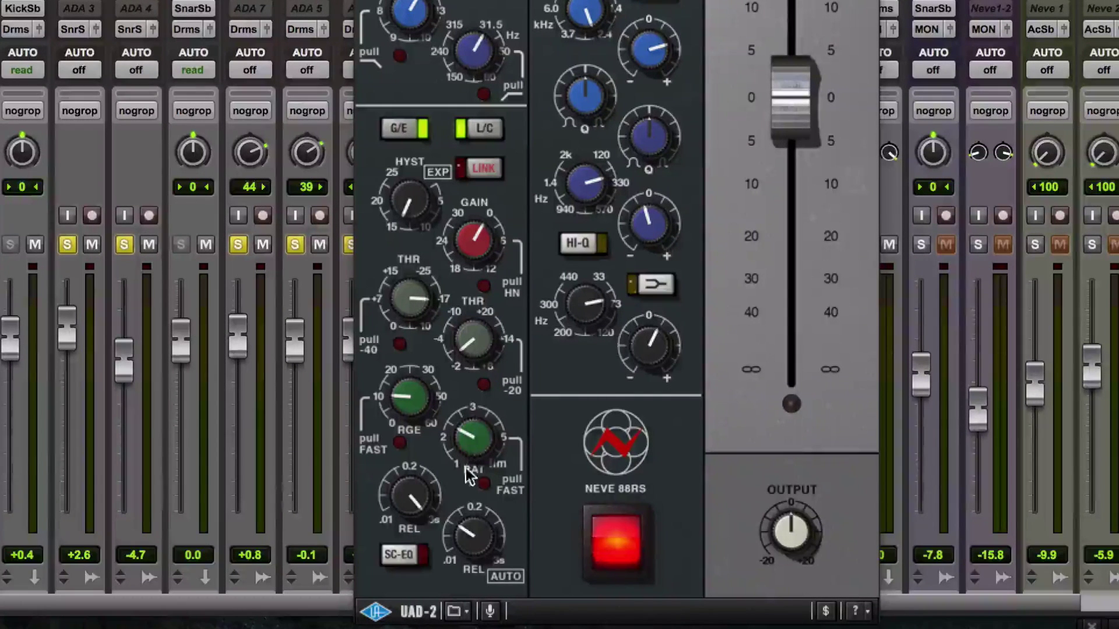
Toggle the limiter/compressor's Fast attack mode on and off repeatedly
click(483, 485)
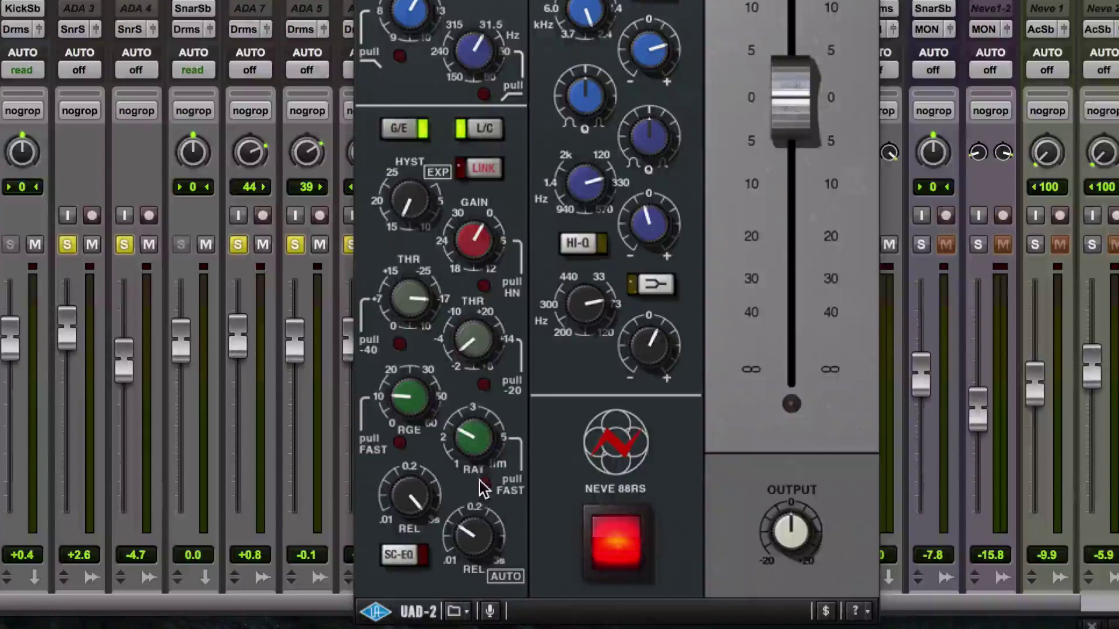
click(480, 480)
click(480, 481)
click(481, 480)
click(480, 481)
click(480, 481)
click(482, 484)
click(482, 483)
click(482, 483)
click(483, 483)
click(483, 484)
click(483, 486)
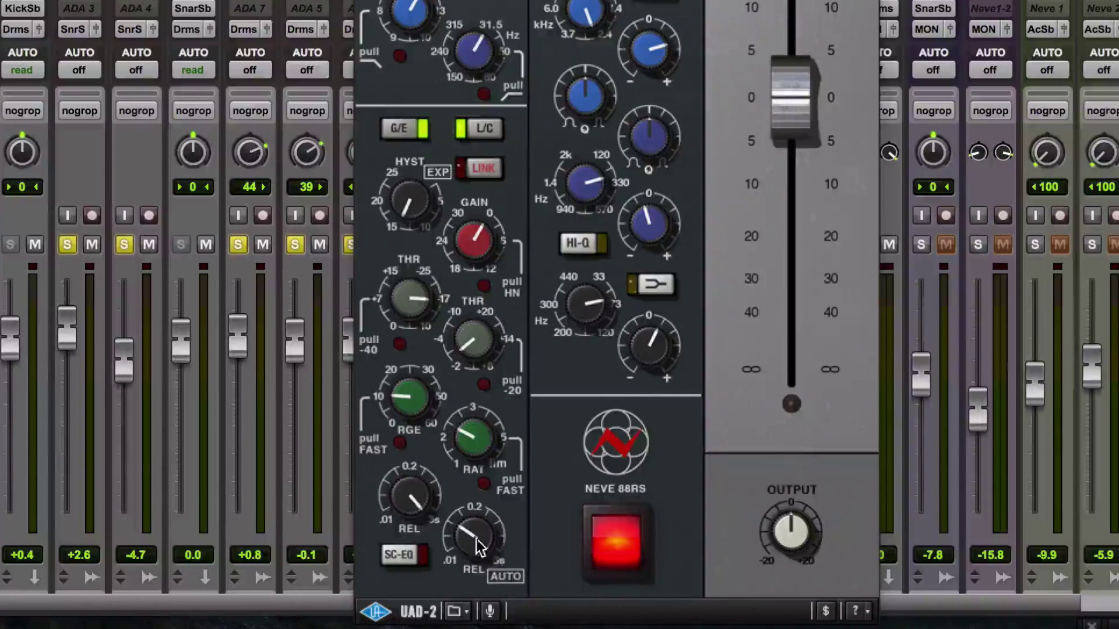
Set the compressor release to Auto and back to a short manual time, and toggle the gate's Fast mode on and off
click(498, 575)
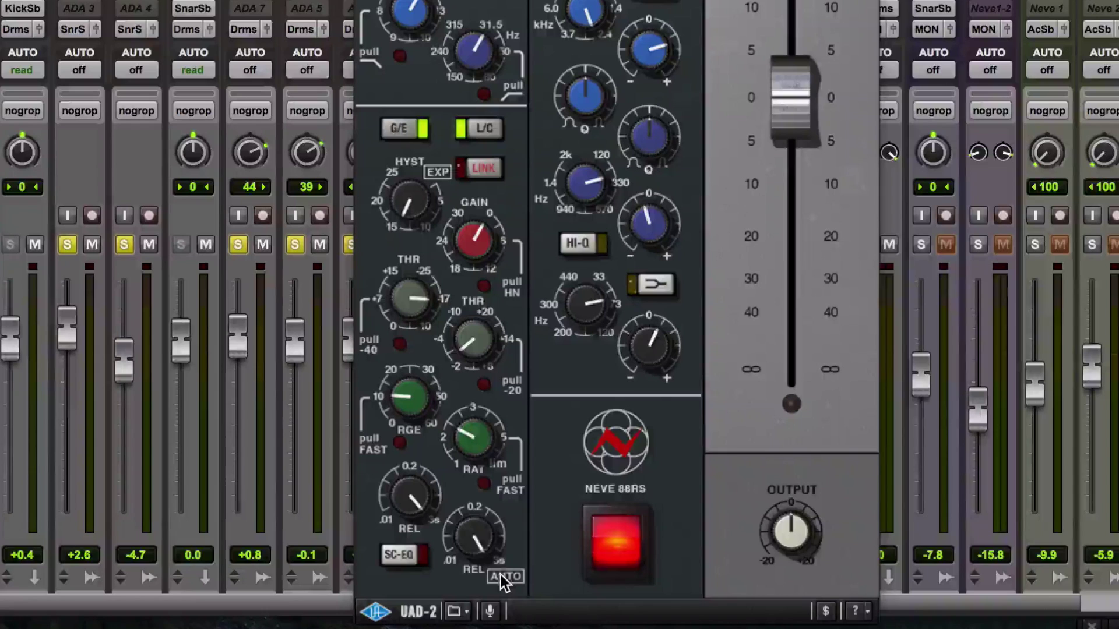
drag(477, 542, 477, 575)
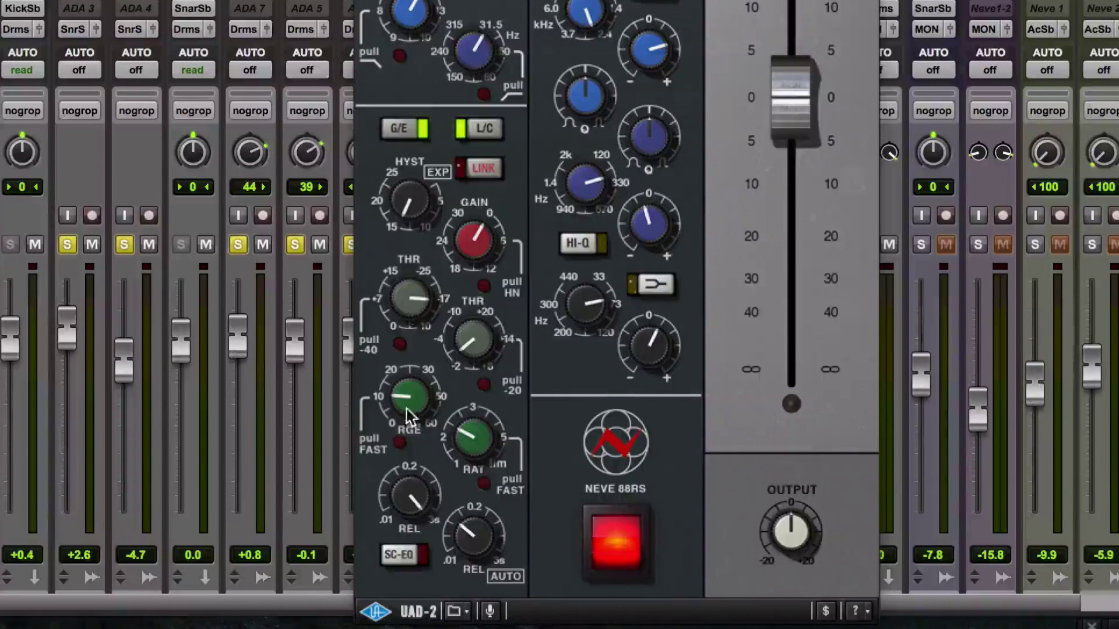
click(401, 441)
click(400, 441)
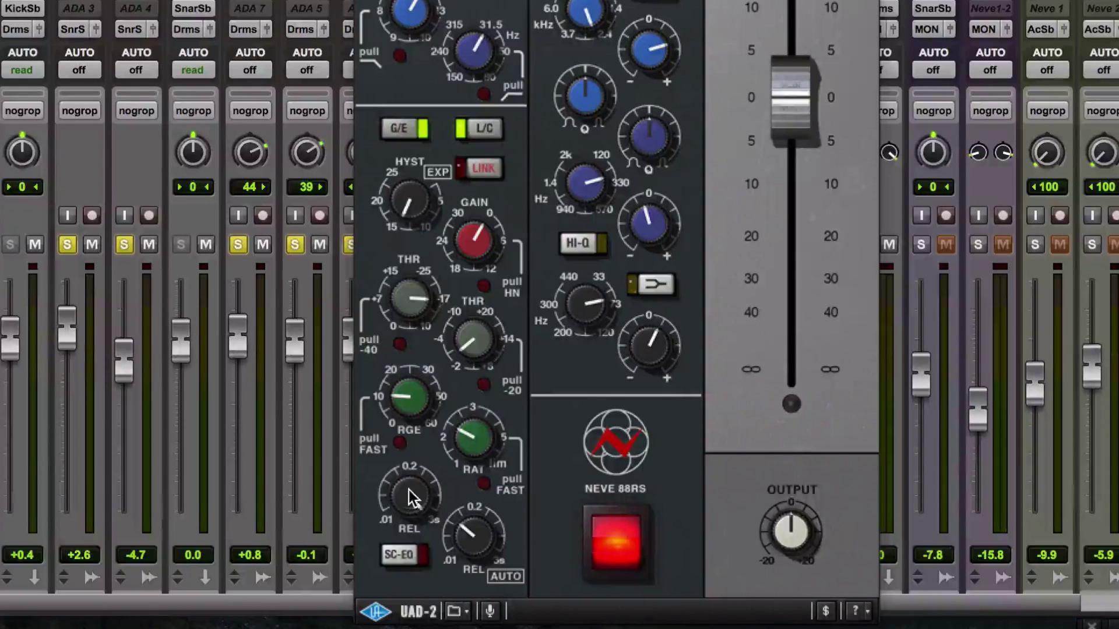
Toggle the SC-EQ and P-DYN routing switches and the low band's shelf switch, leaving all of them off
click(398, 560)
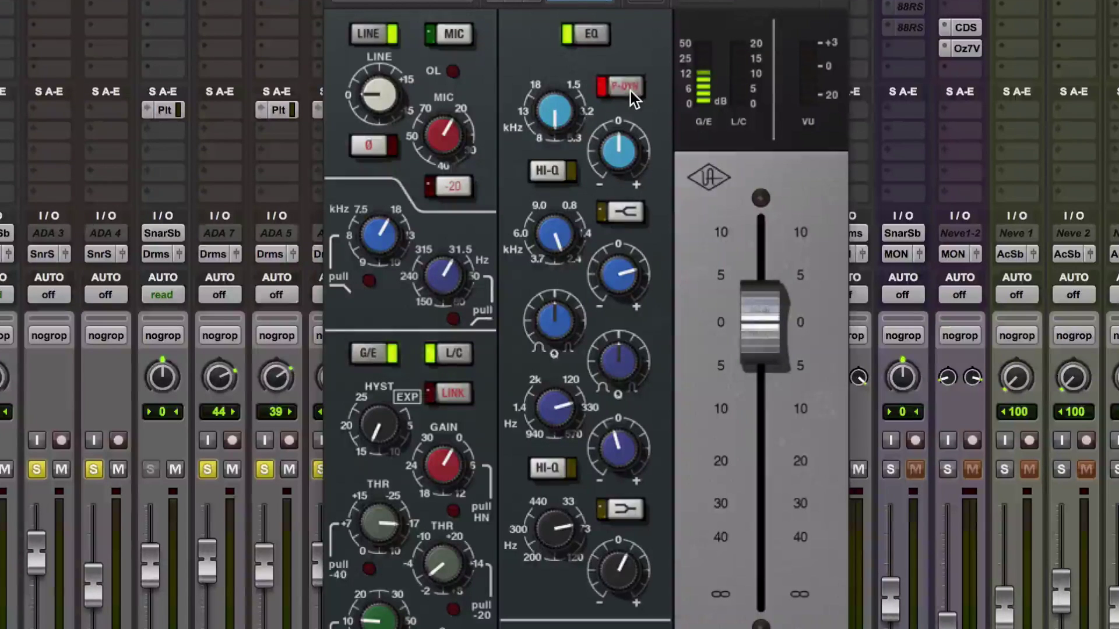
click(630, 92)
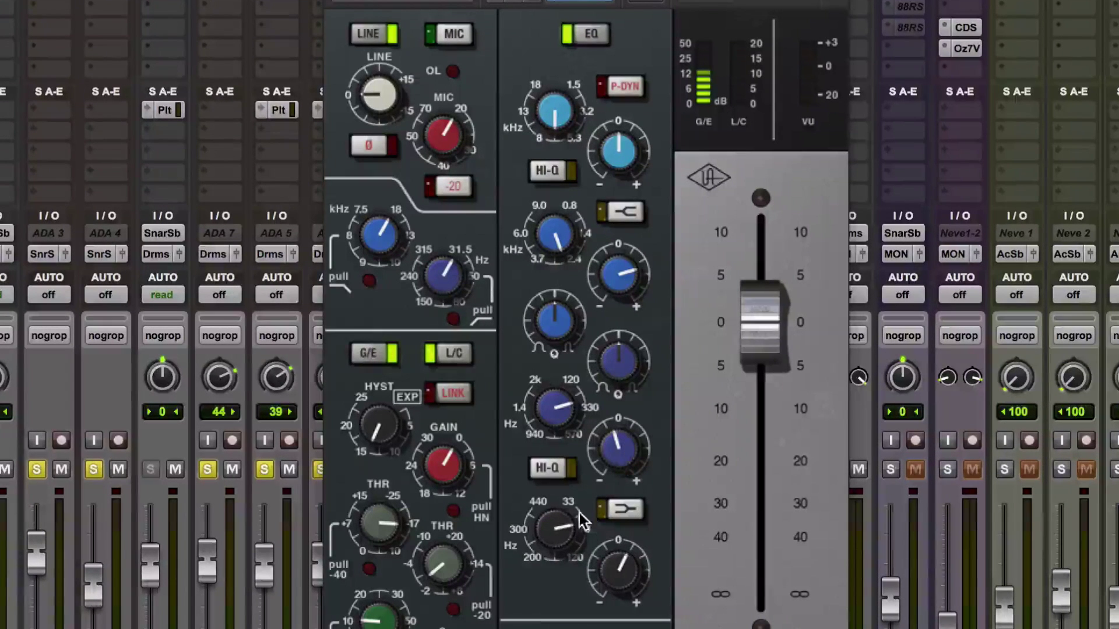
click(620, 516)
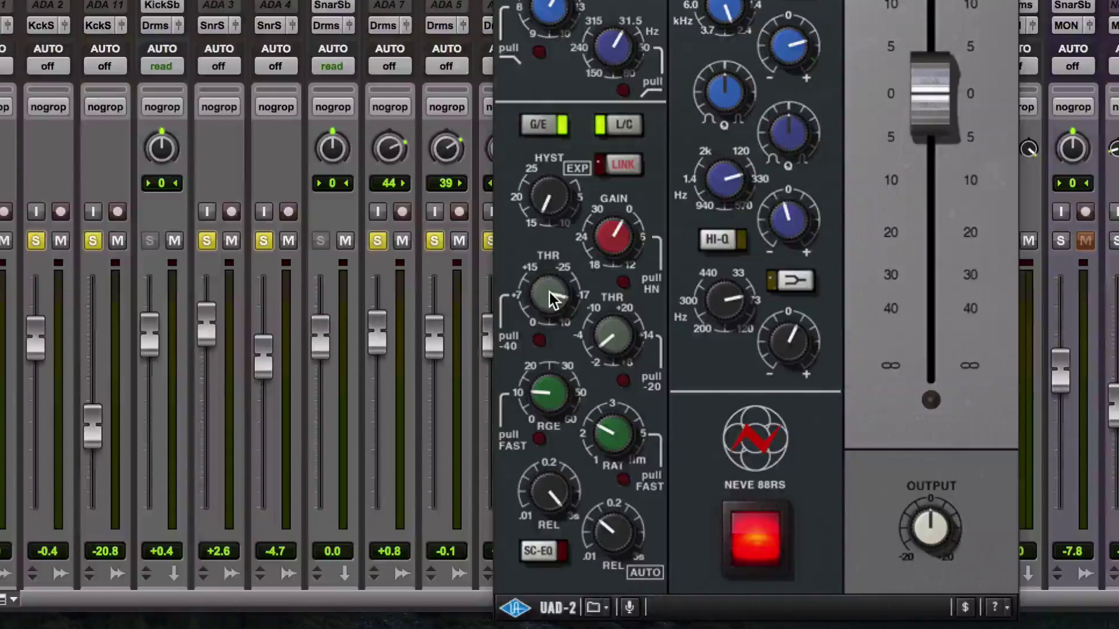
Adjust the gate threshold slightly clockwise and toggle the compressor threshold's -20 range on and off
drag(550, 294, 573, 267)
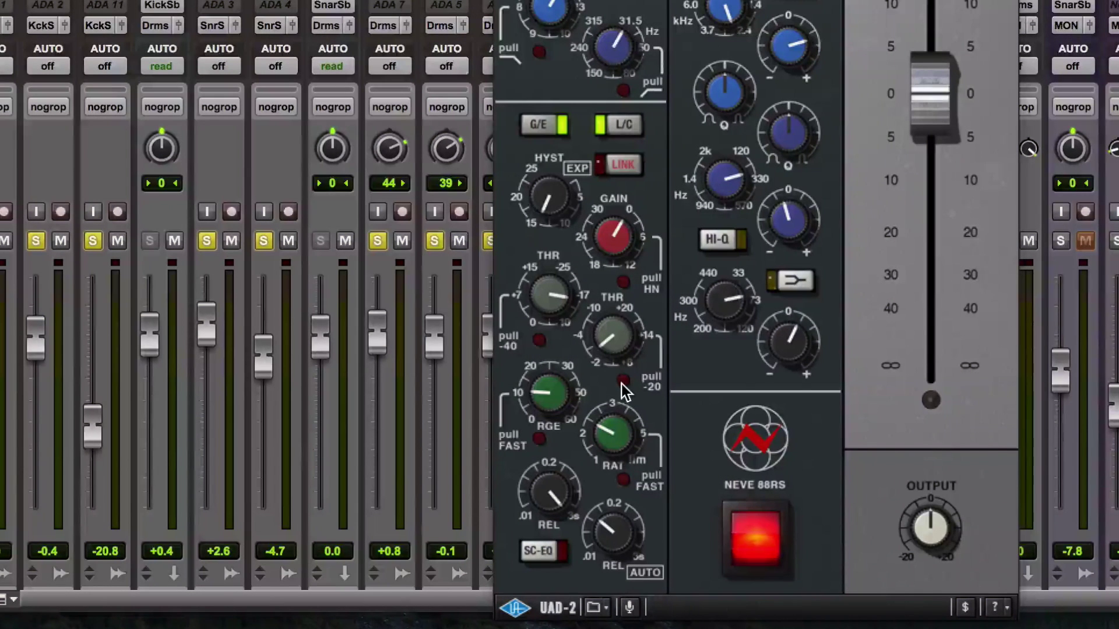
click(622, 382)
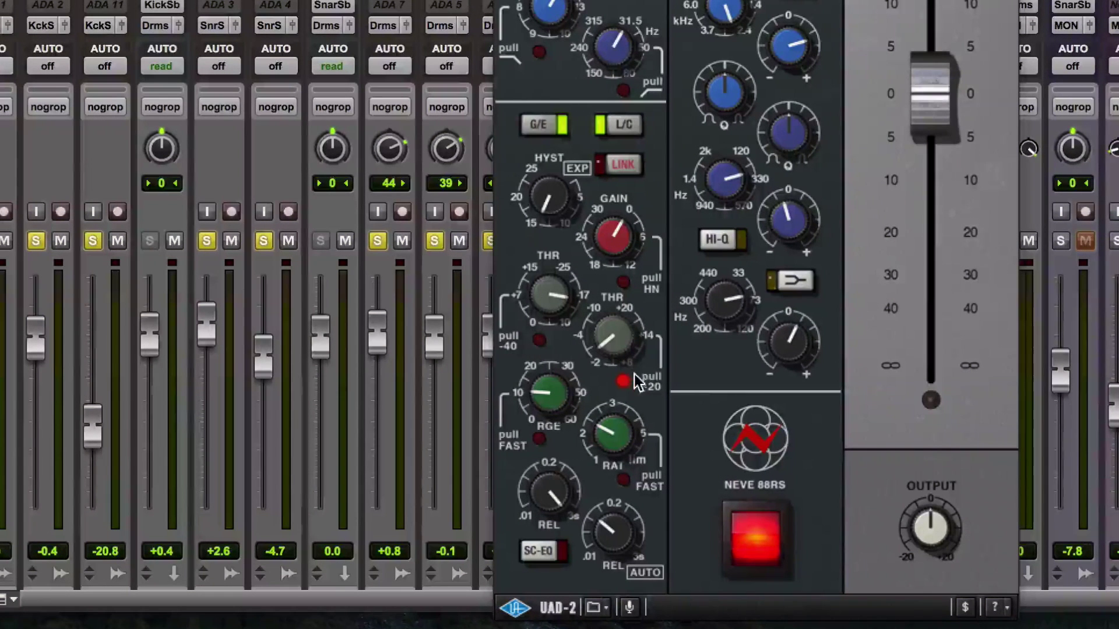
click(624, 380)
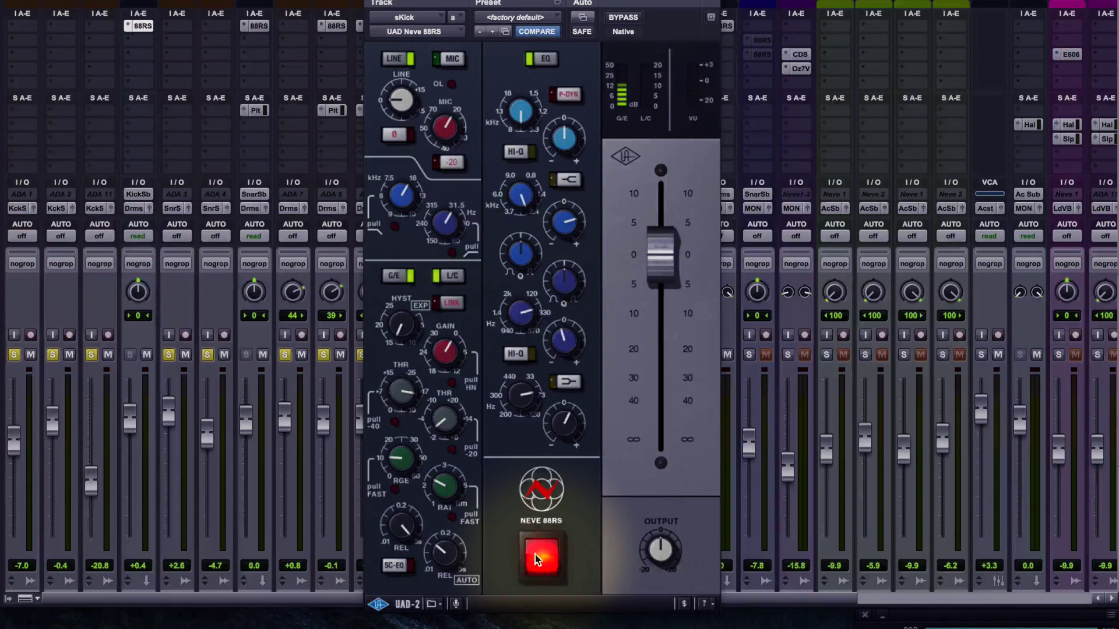
Power the sKick Neve 88RS off and on several times, leaving it on
click(536, 558)
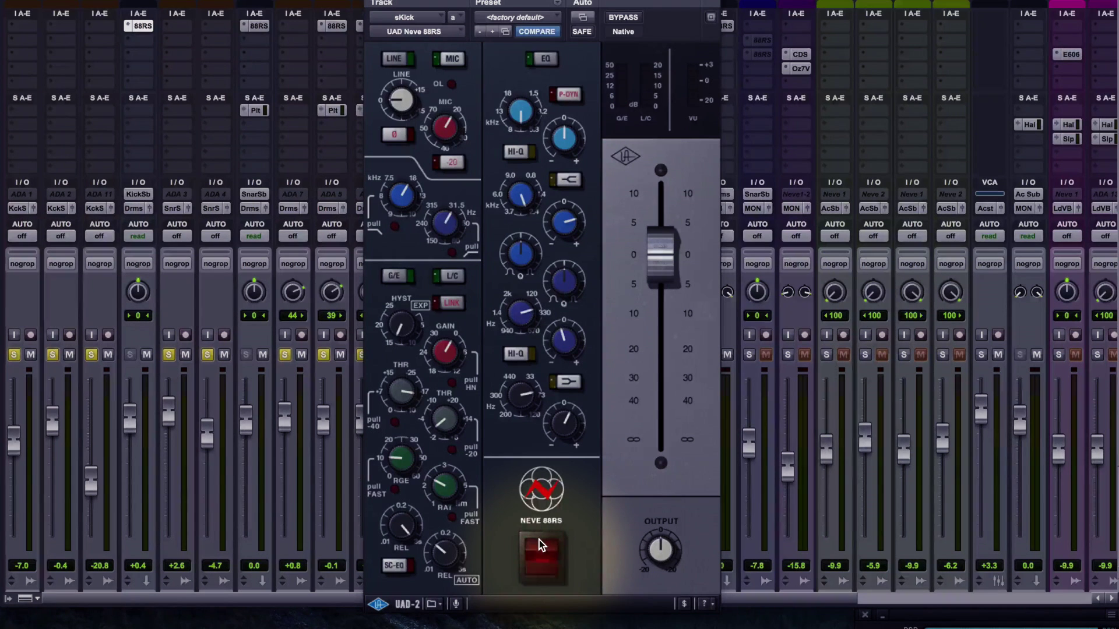
click(539, 540)
click(541, 556)
click(536, 542)
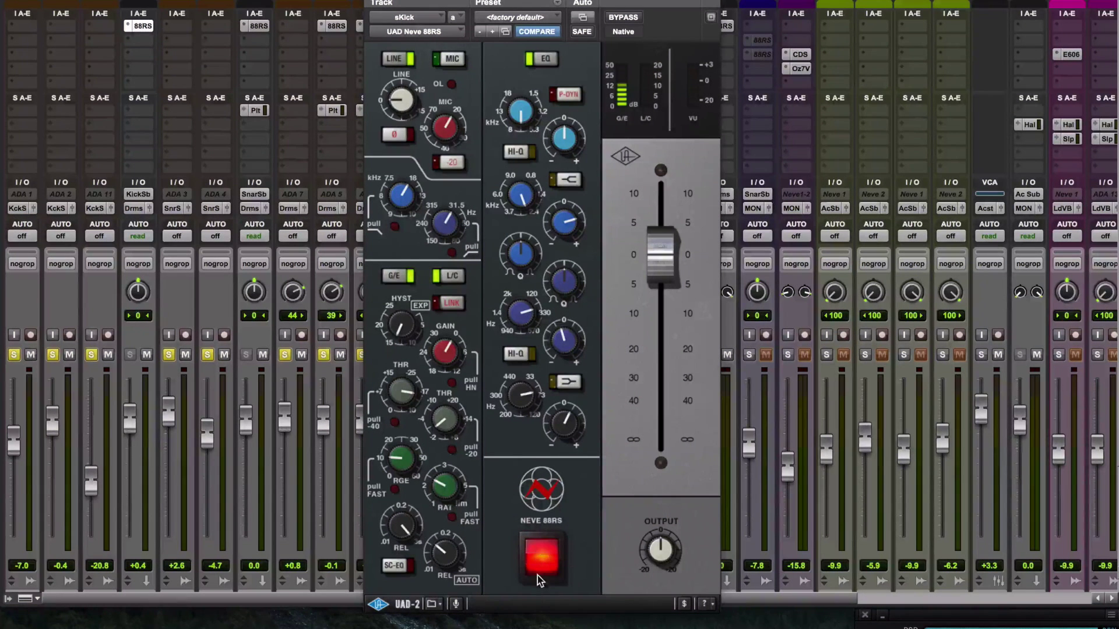
click(538, 568)
click(541, 553)
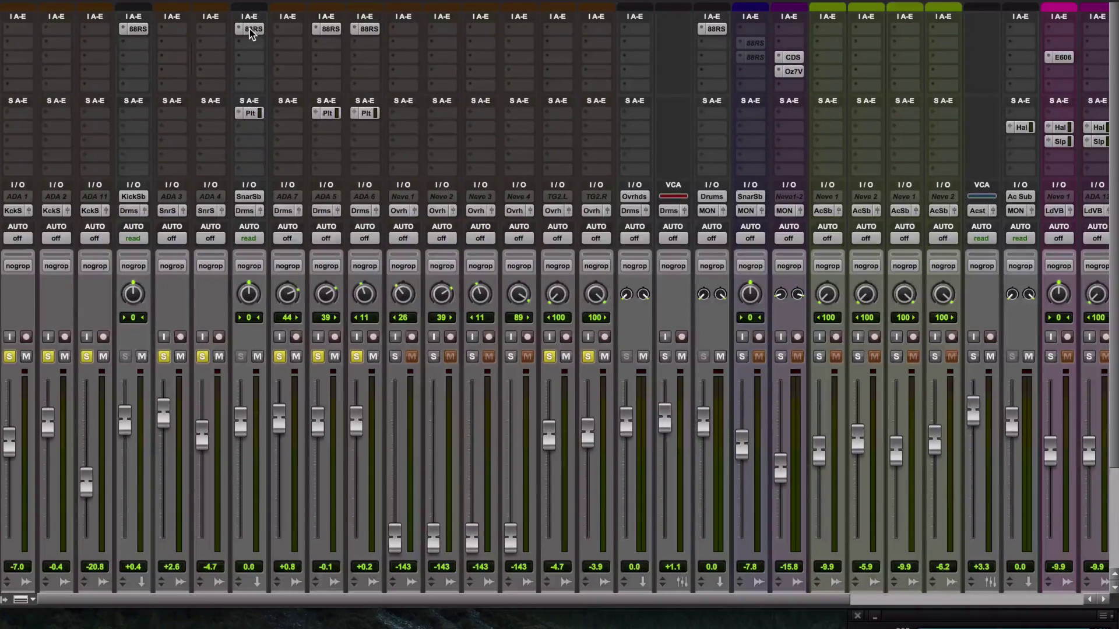
Open the Neve 88RS Legacy insert on the R Tom.06 track to look at its settings and close it again
click(330, 29)
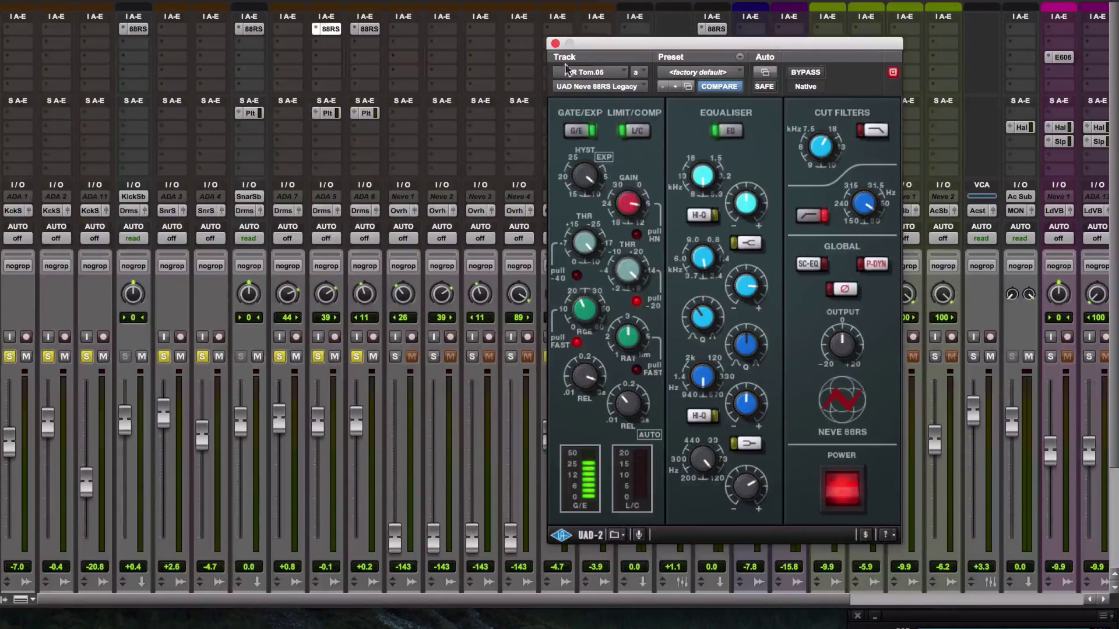
click(556, 43)
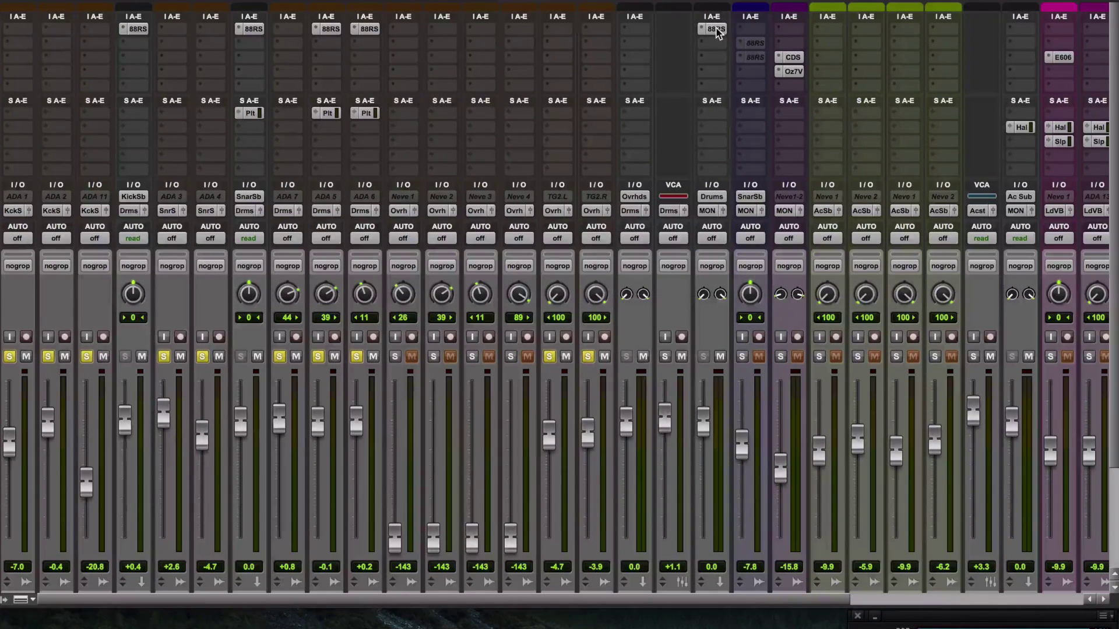
scroll(723, 154, down, 5)
scroll(723, 154, up, 5)
Play the session and toggle bypass for the whole row of first-slot 88RS inserts to compare the mix with and without them
key(space)
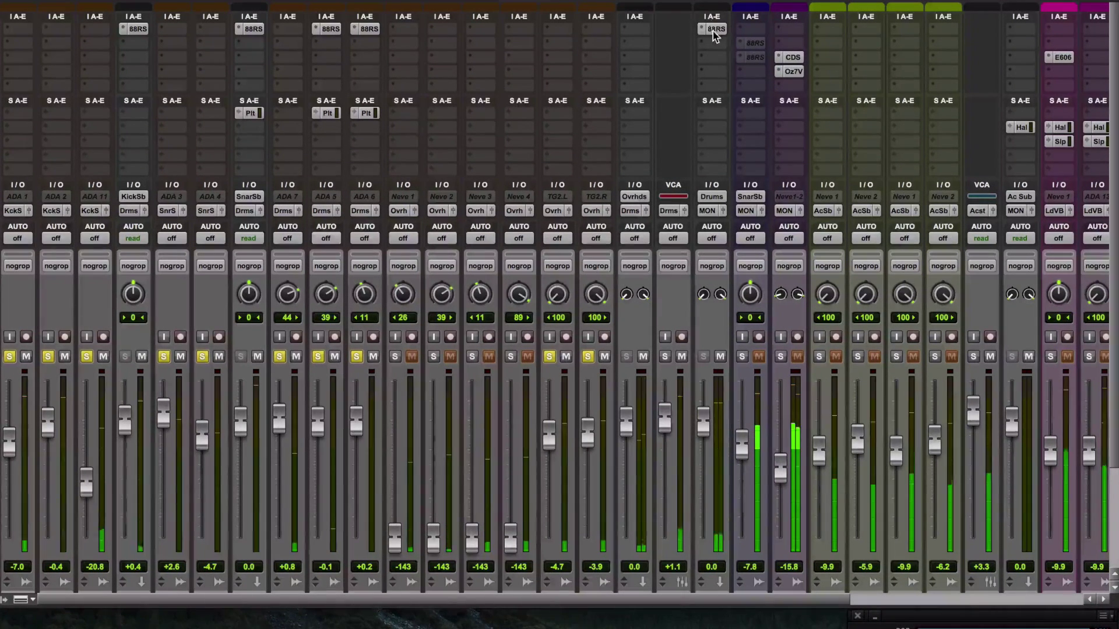
alt+super+click(714, 31)
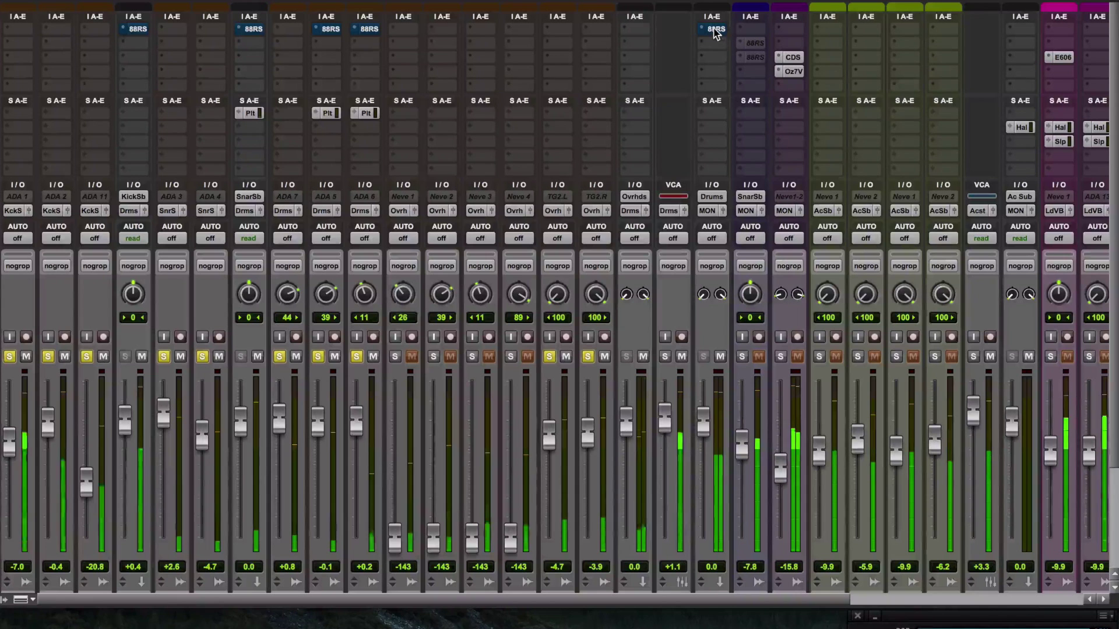
alt+super+click(714, 30)
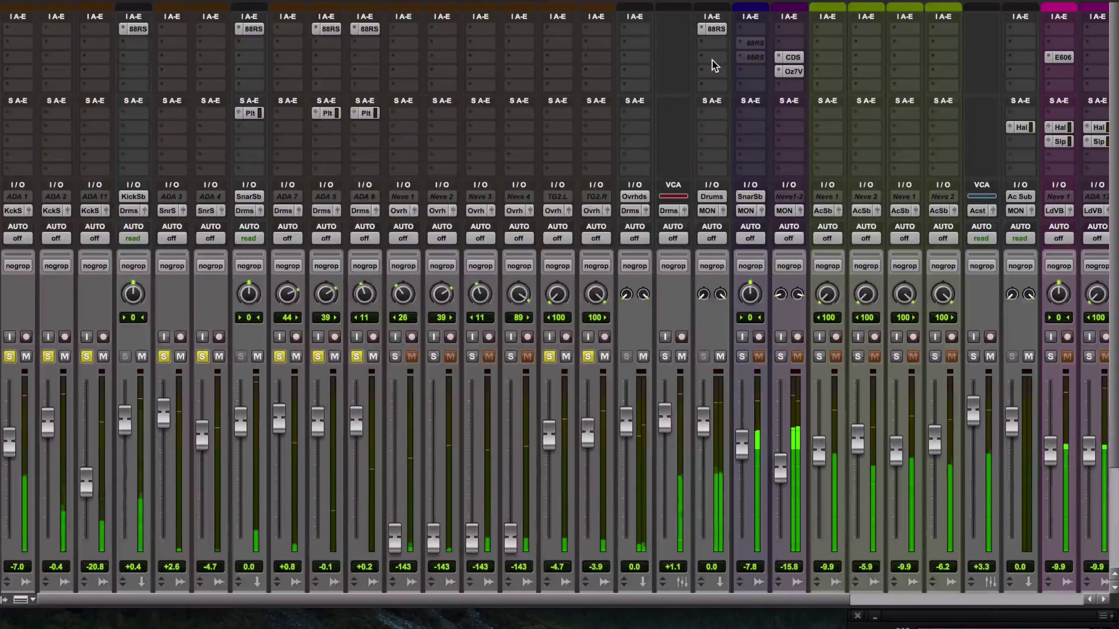
alt+super+click(714, 29)
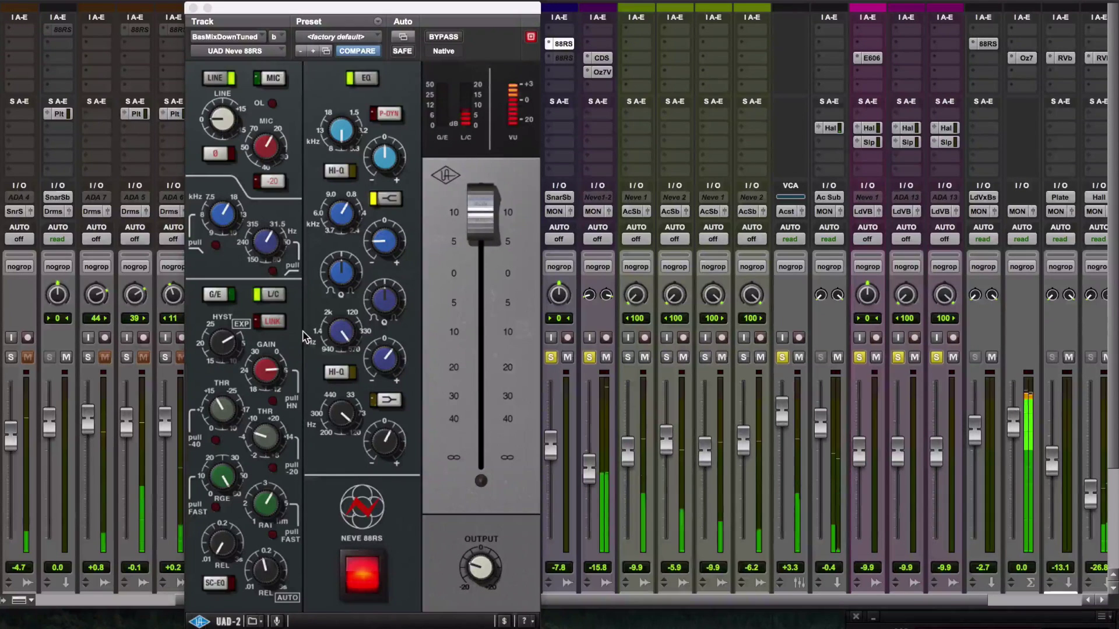
Bypass the Neve 88RS on the BasMixDownTuned track during playback and re-enable it to compare the sound
click(387, 399)
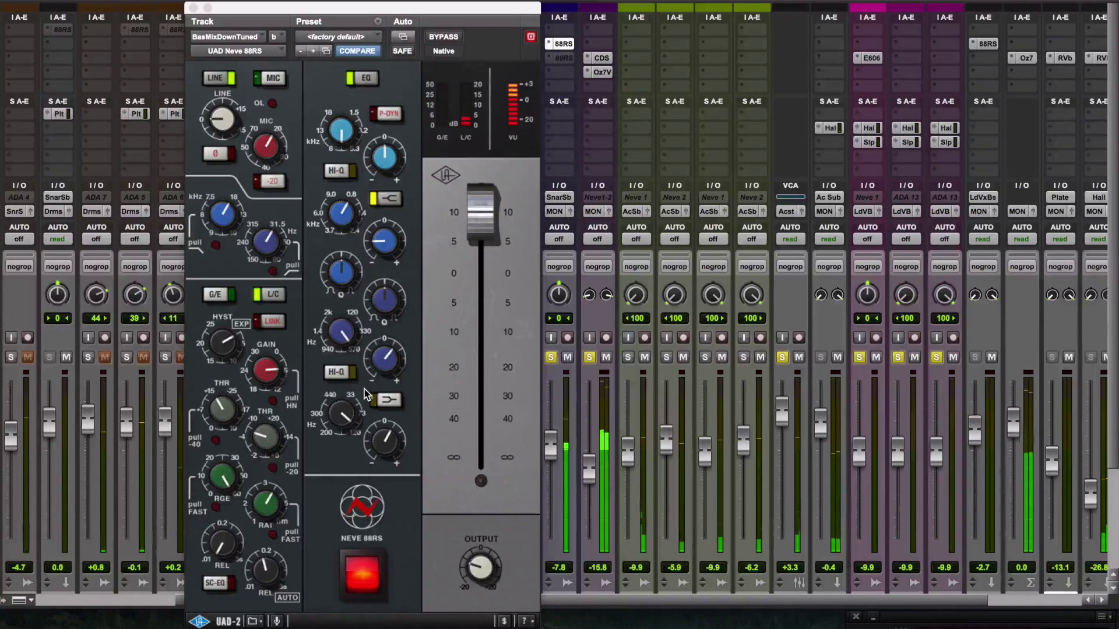
click(439, 39)
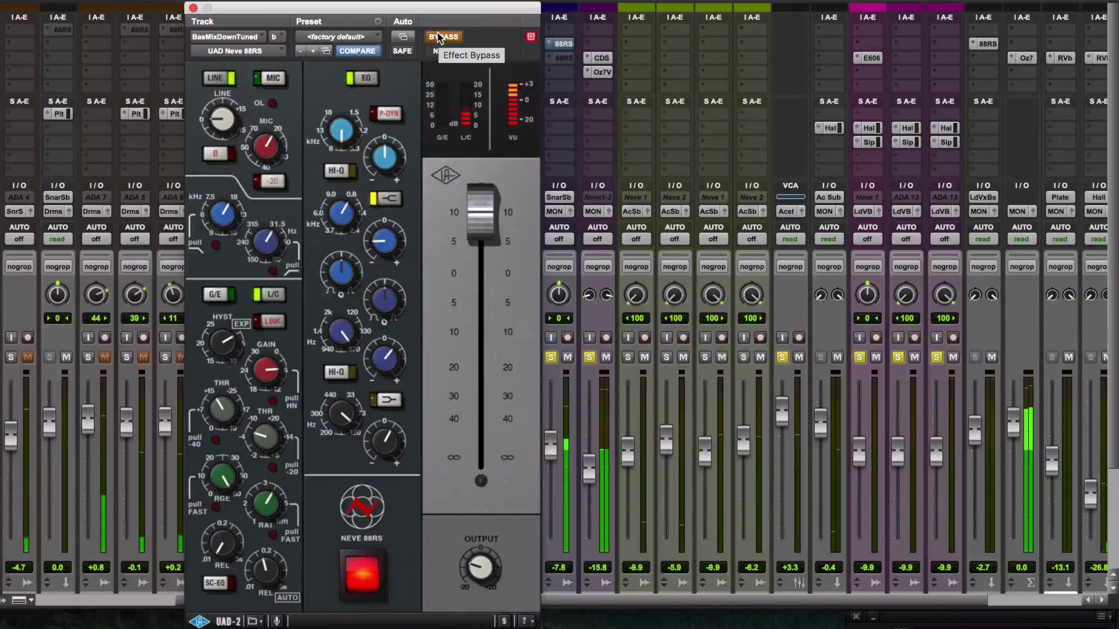
click(439, 39)
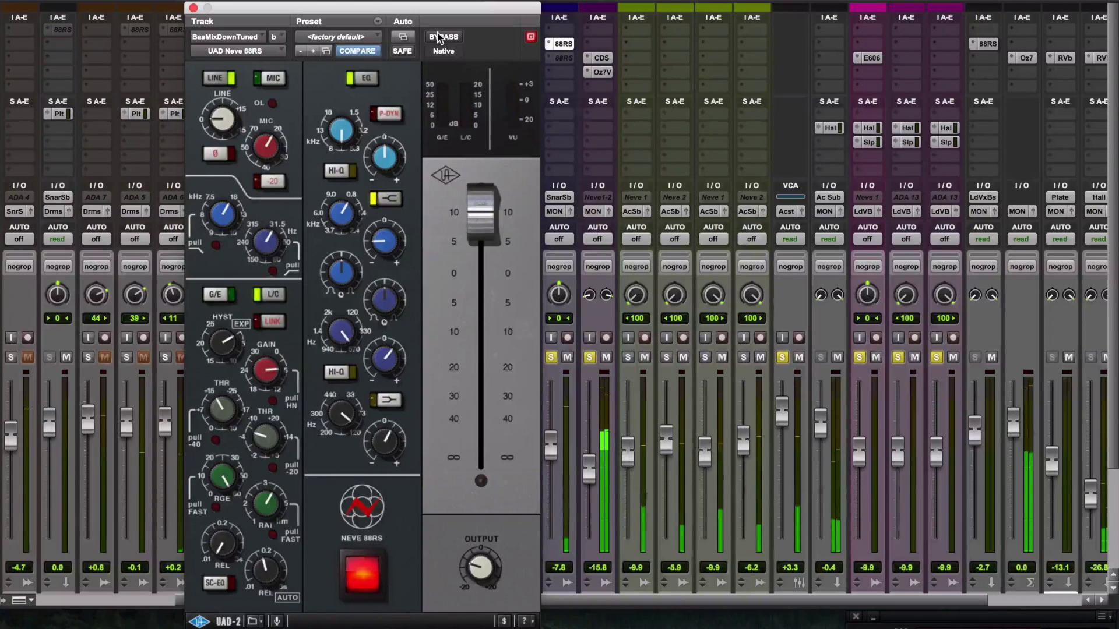